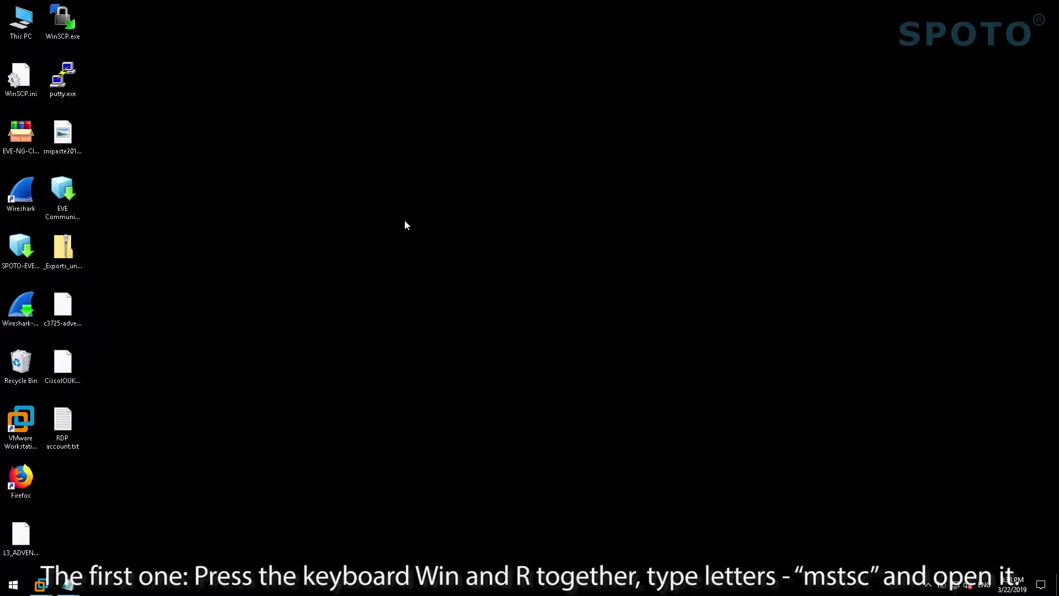
Launch Remote Desktop Connection from the Run prompt with 'mstc', then close it
key(super+r)
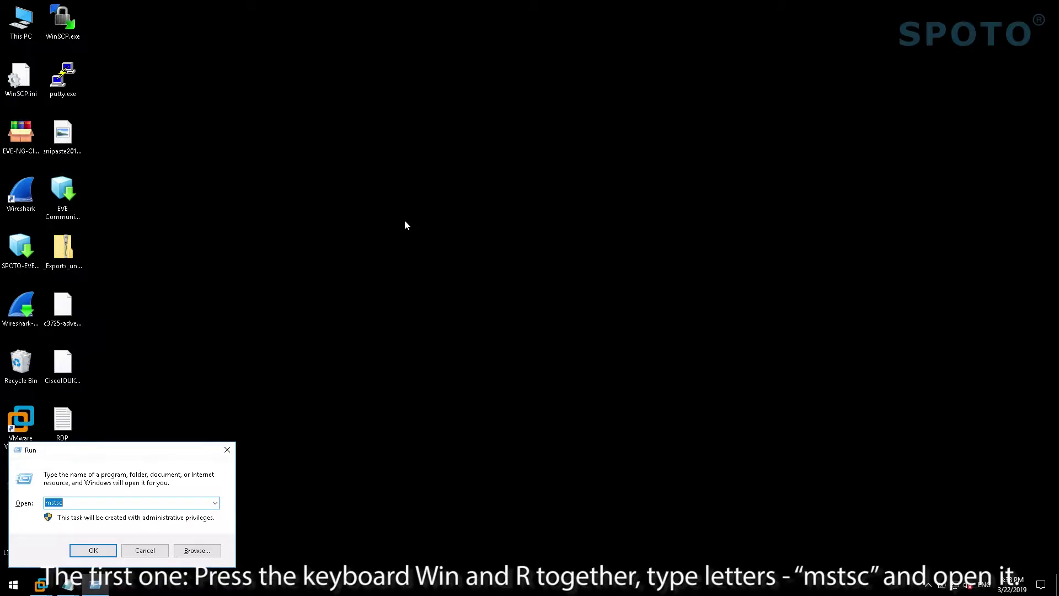
text(mst)
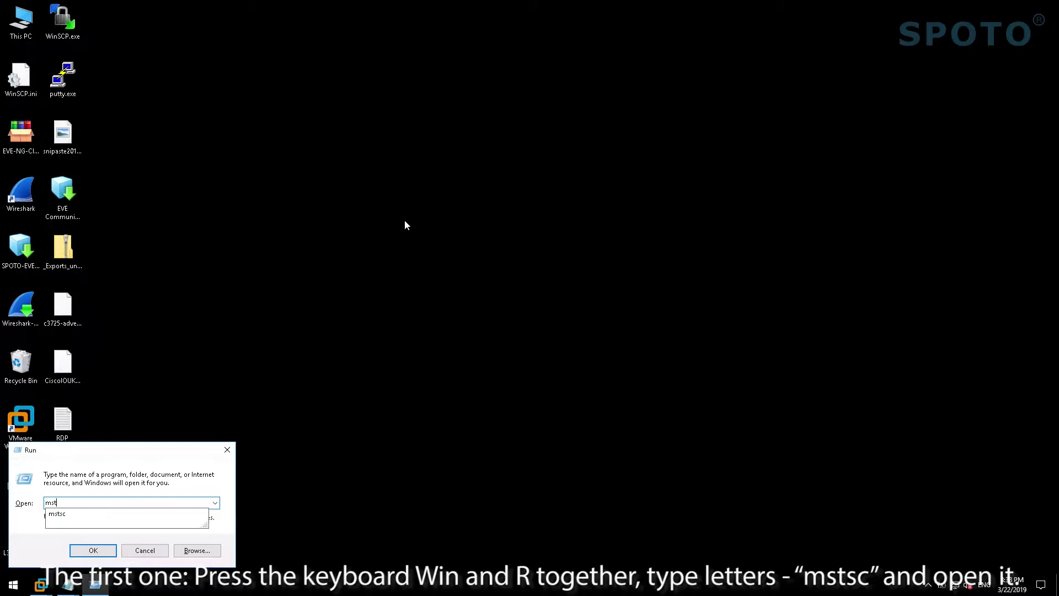
text(c)
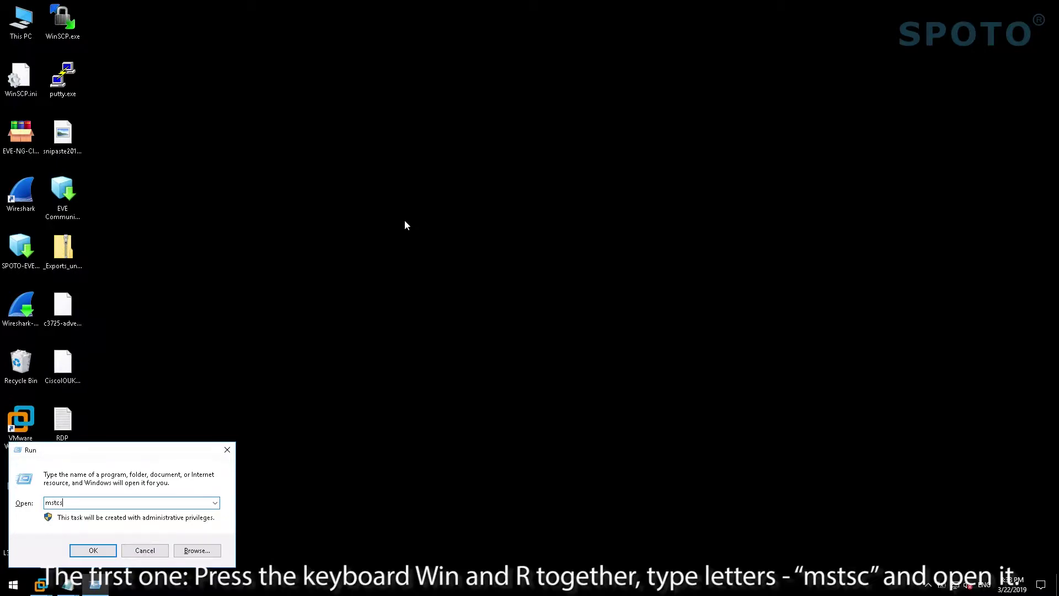
key(Return)
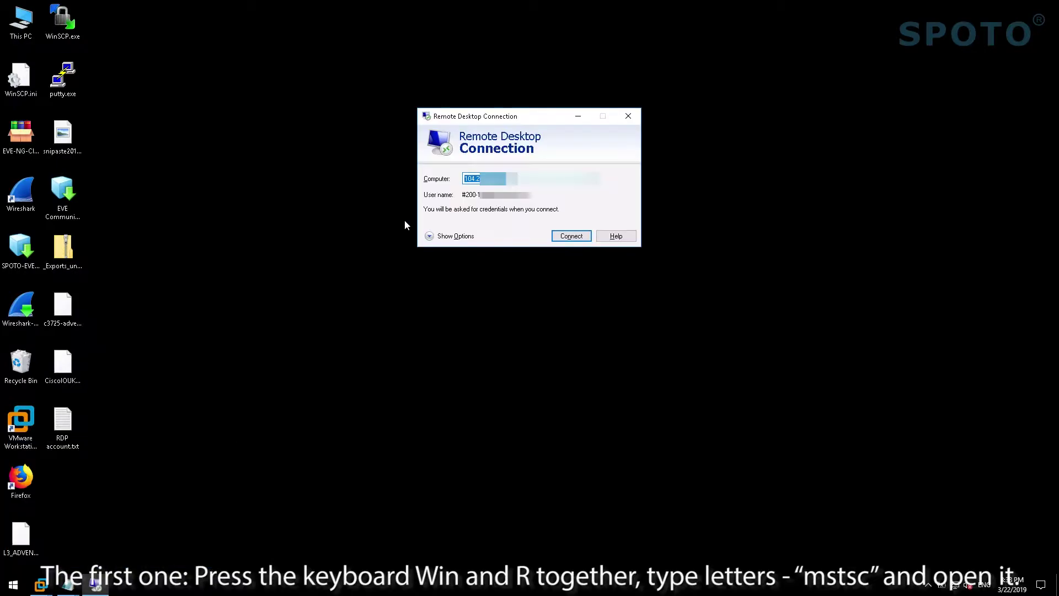
click(628, 116)
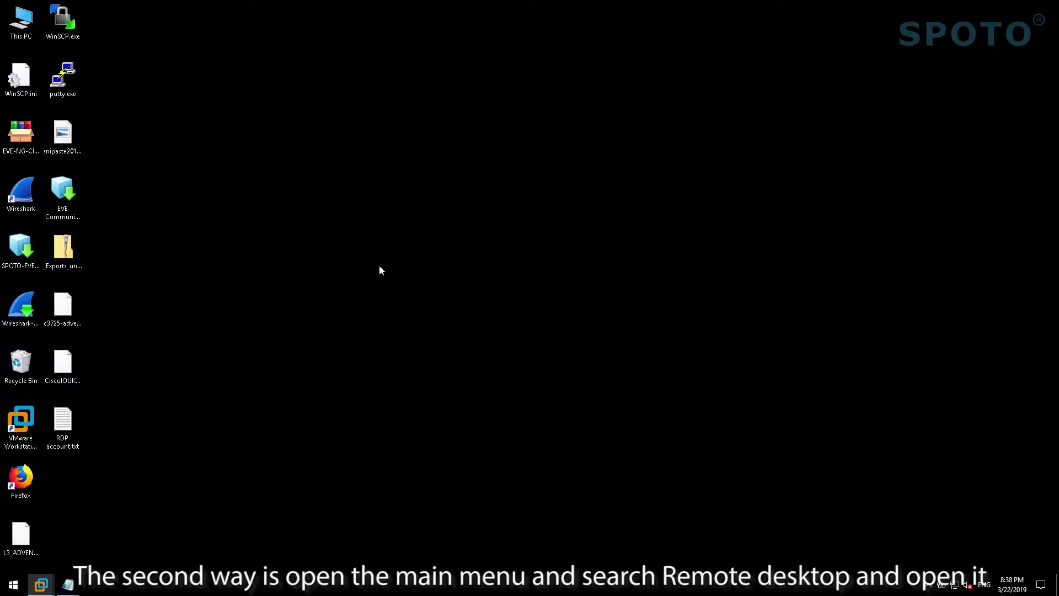
Search 'remote' from the Start menu and launch the Remote Desktop Connection result
click(3, 590)
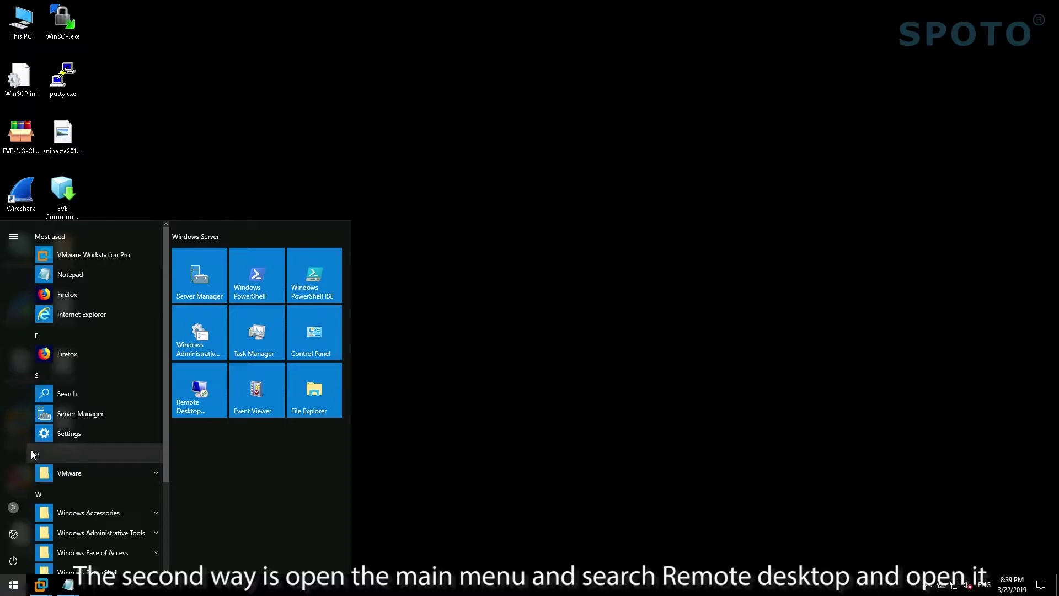
click(63, 392)
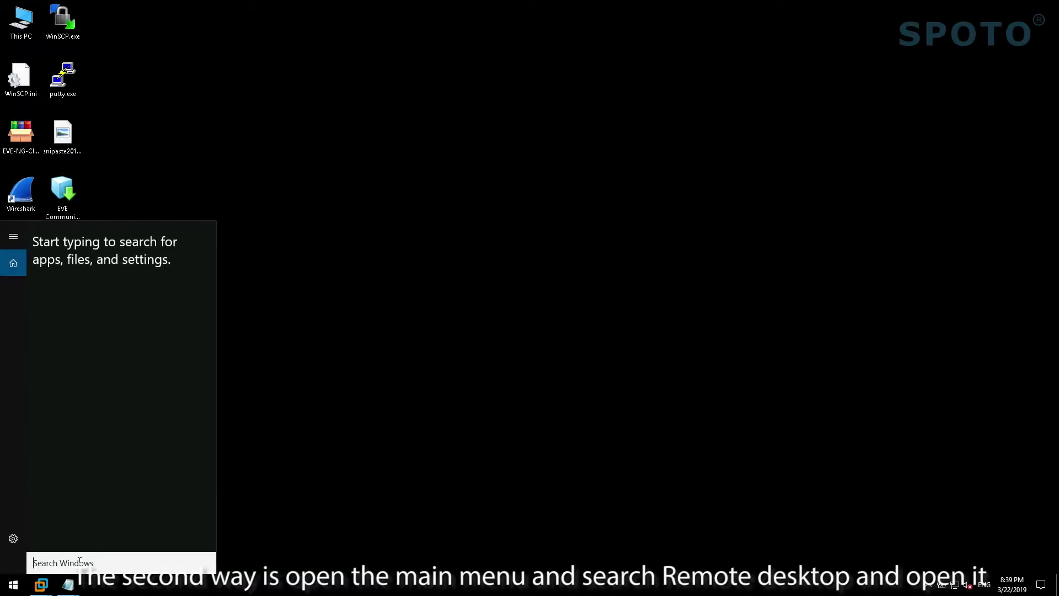
text(remot)
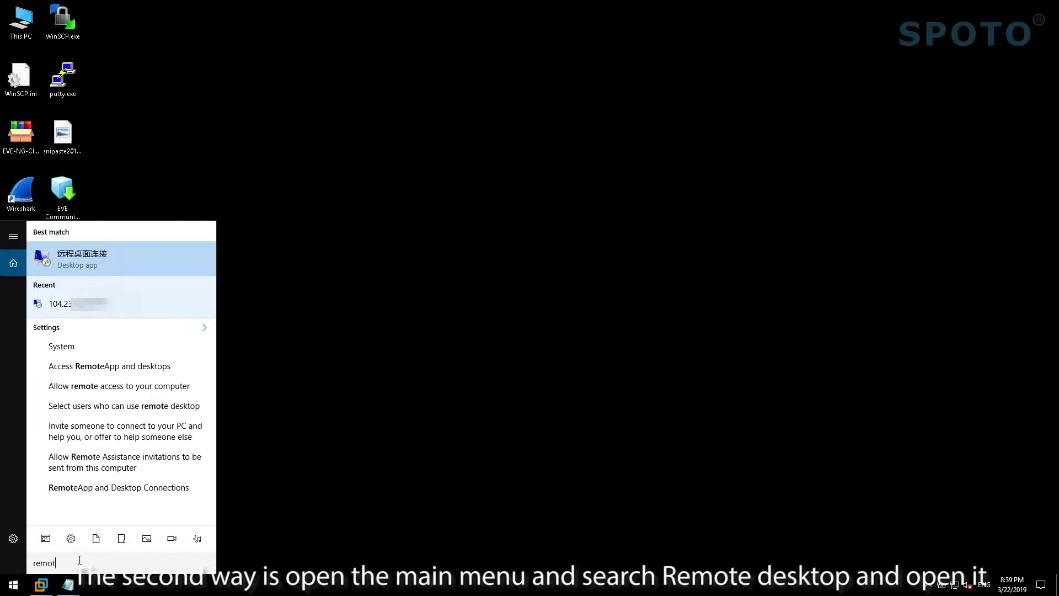
text(de)
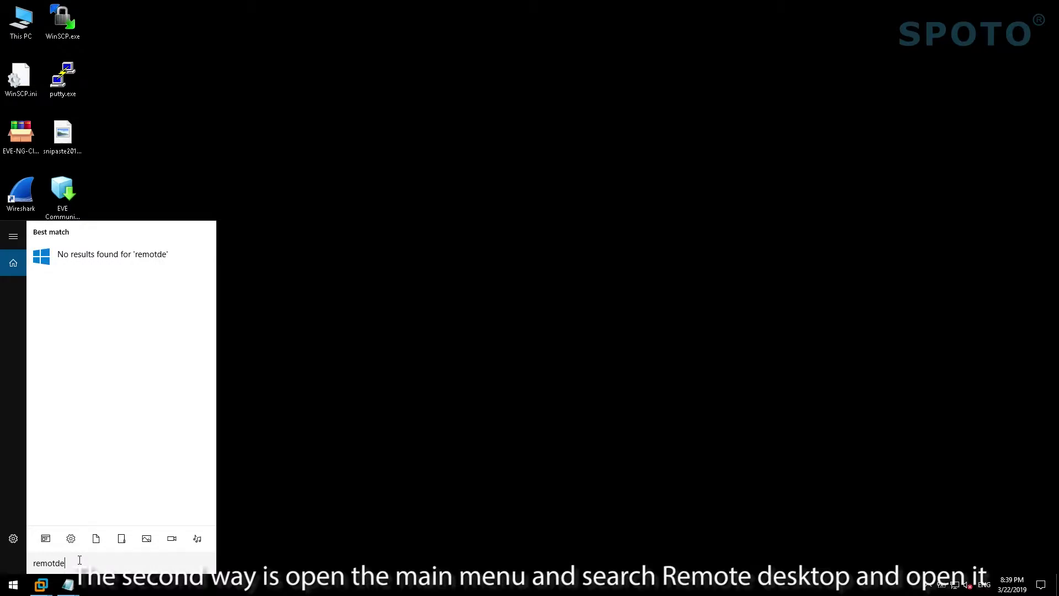
key(BackSpace)
key(BackSpace)
text(e)
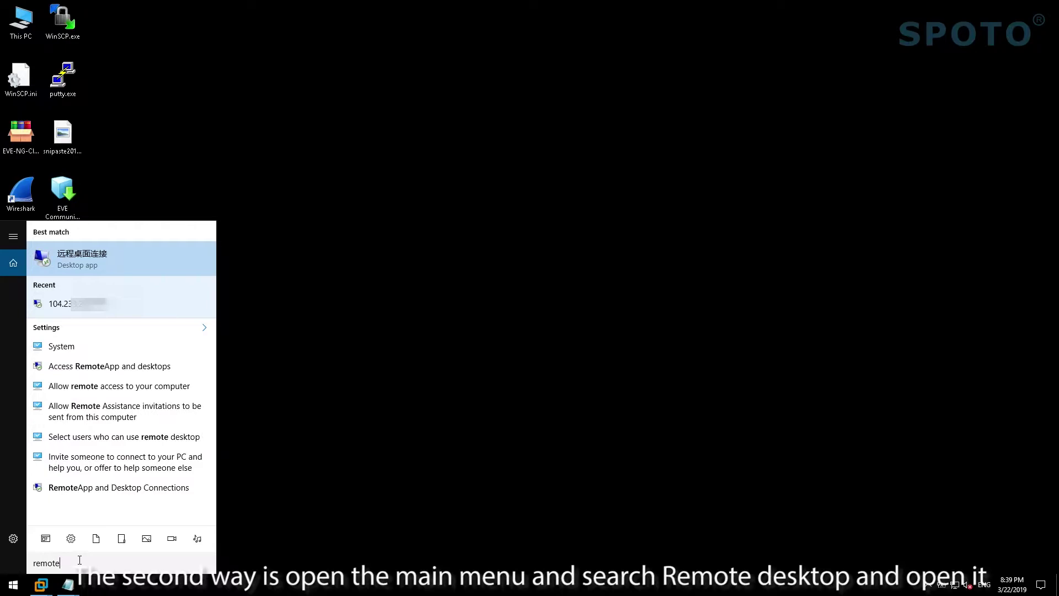
click(124, 263)
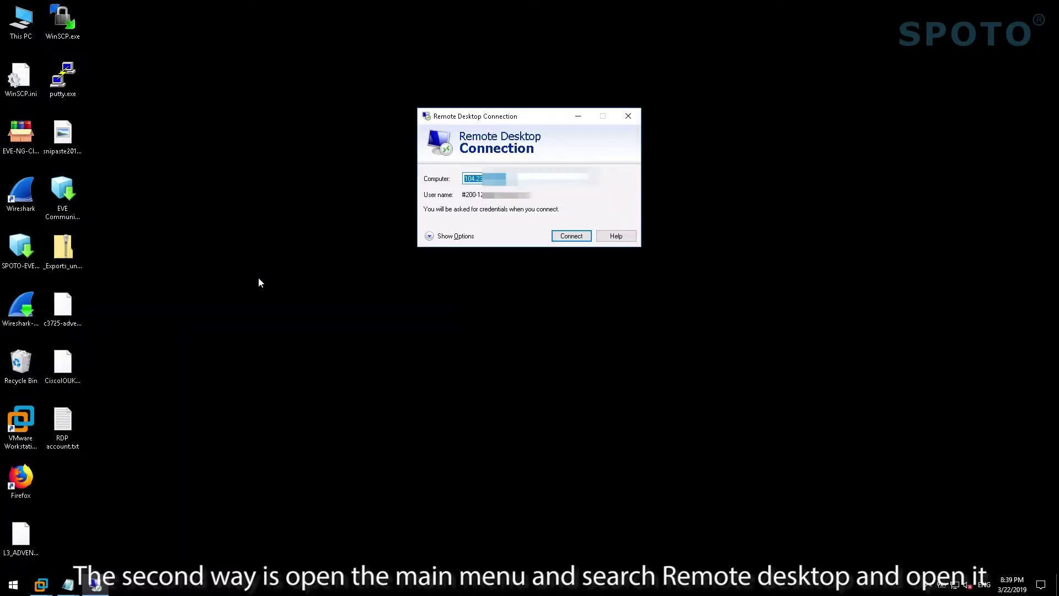
Expand the connection options and select the remote computer's IP address in RDP account.txt
click(440, 239)
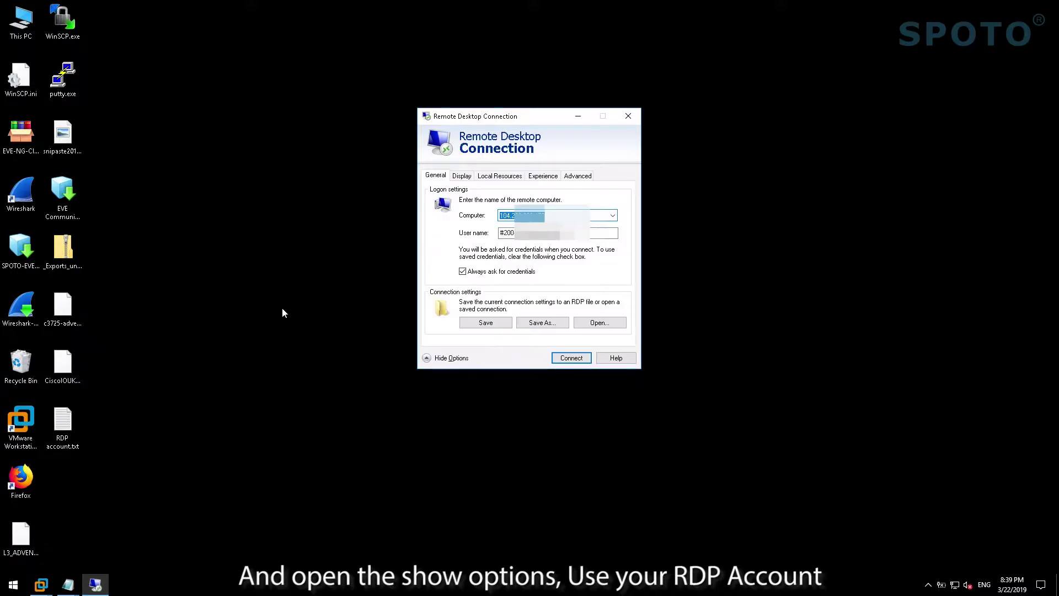
double_click(72, 425)
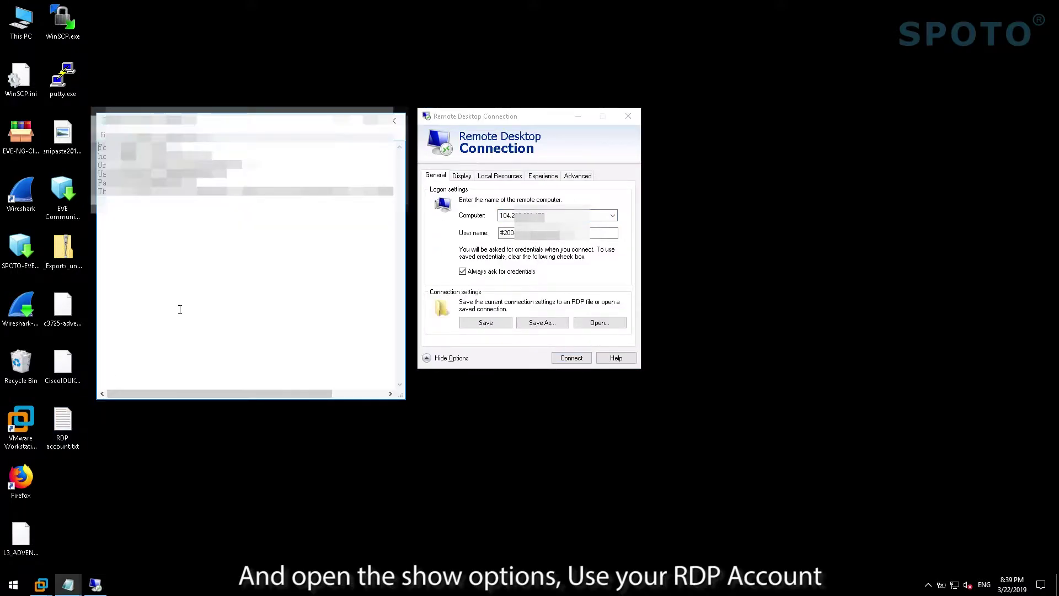
drag(180, 164, 242, 165)
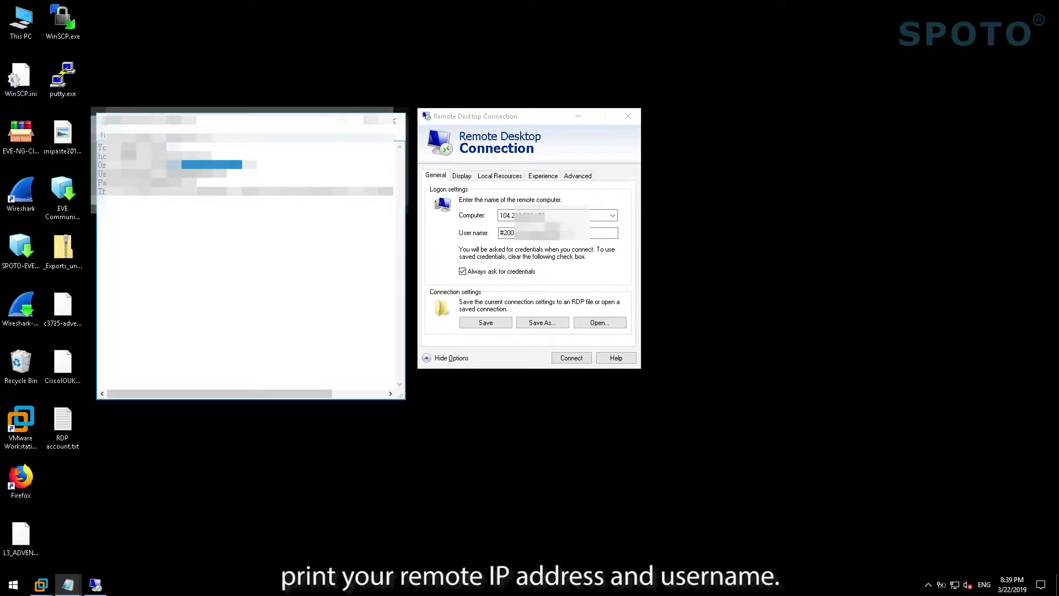
key(alt+Tab)
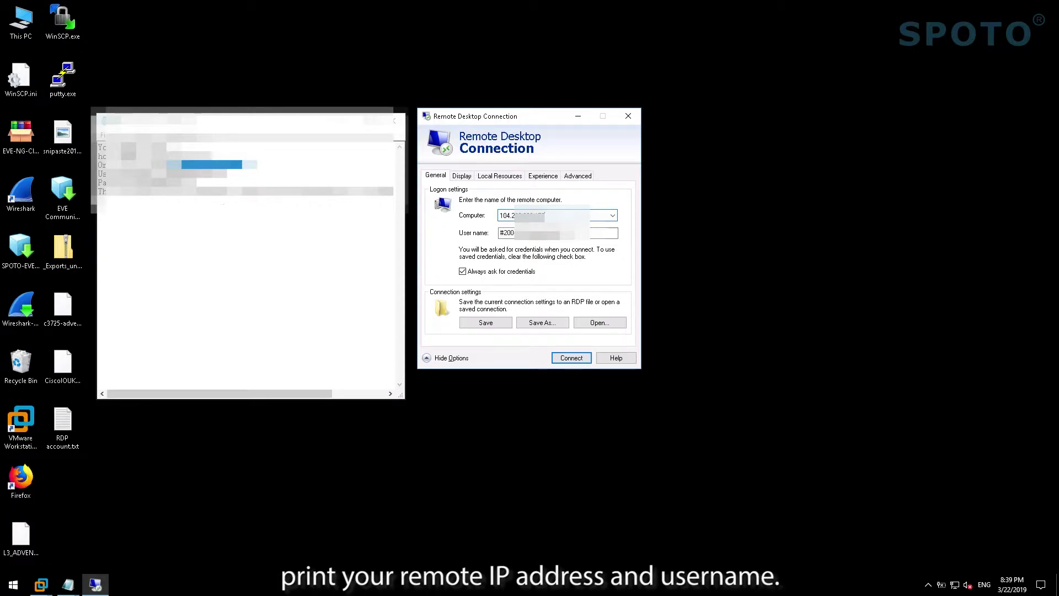
Copy the user name from the notes into the User name field and connect
key(alt+Tab)
key(Down)
key(ctrl+shift+Left)
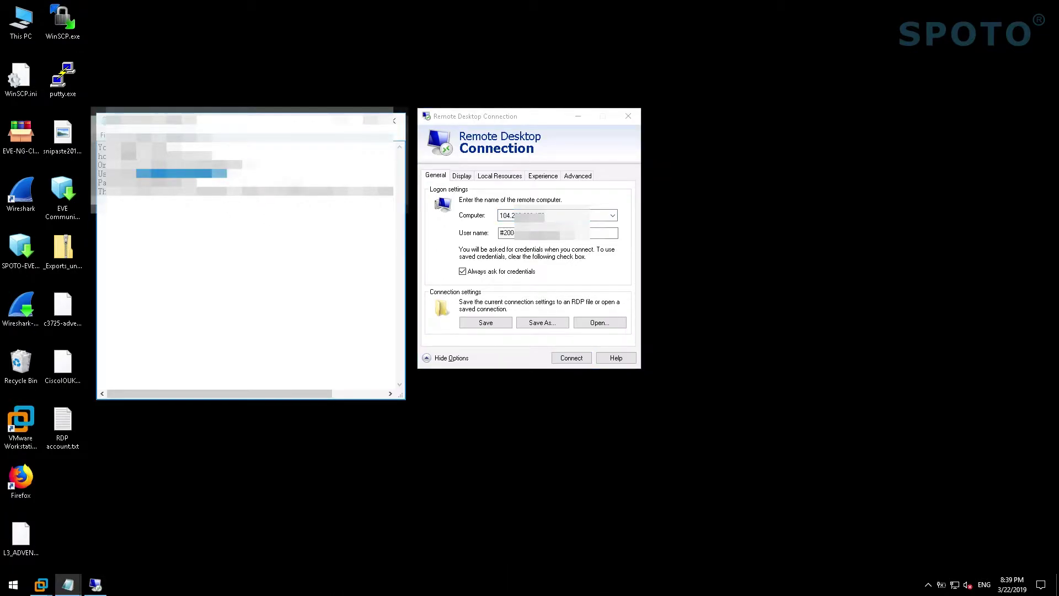
key(alt+Tab)
key(Tab)
key(ctrl+v)
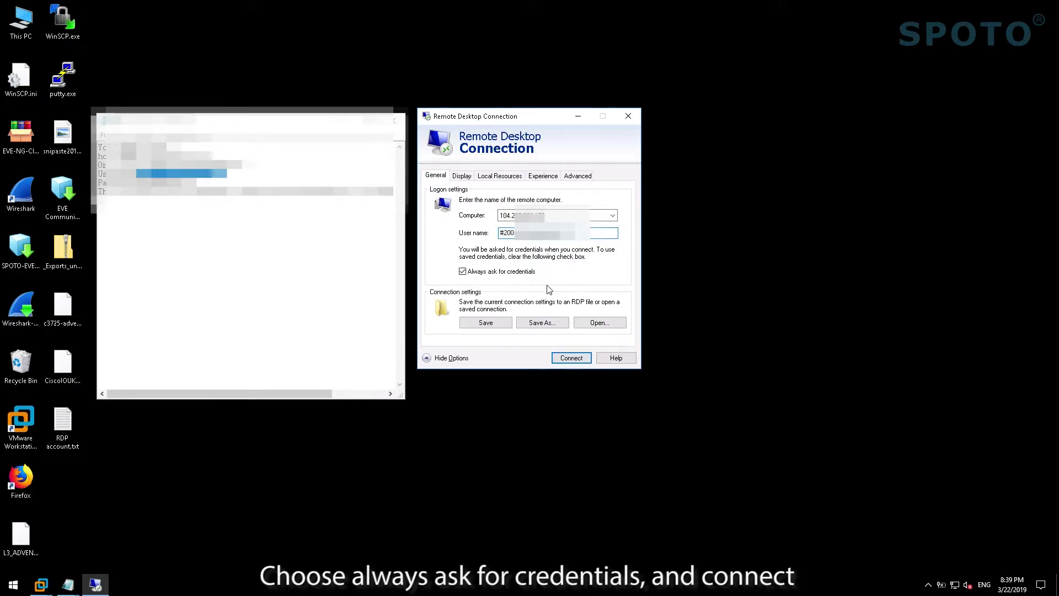
click(571, 358)
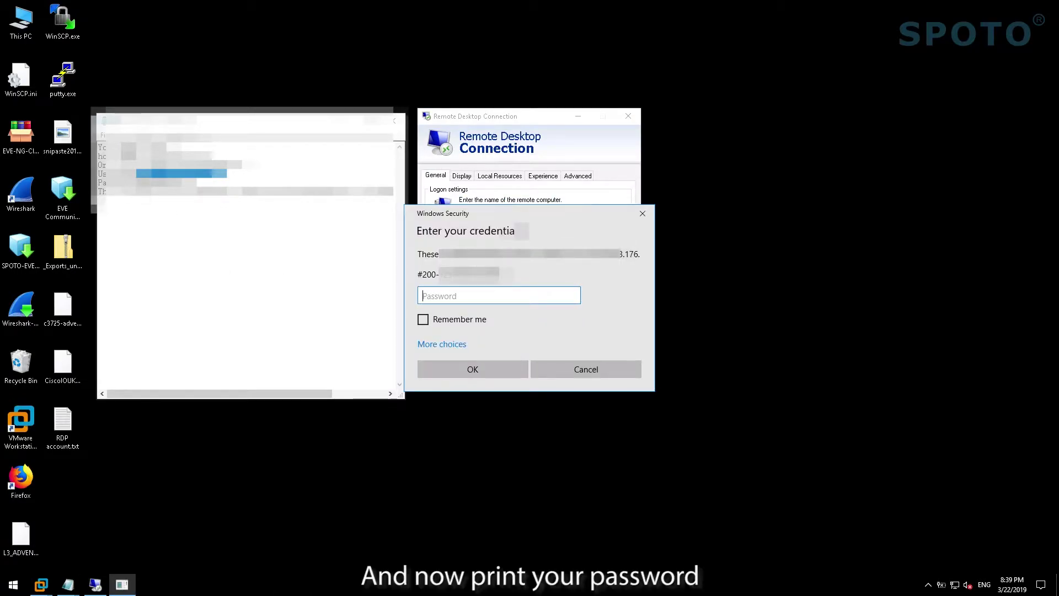
Paste the account password from the notes, tick Remember me, and confirm the credentials
double_click(165, 182)
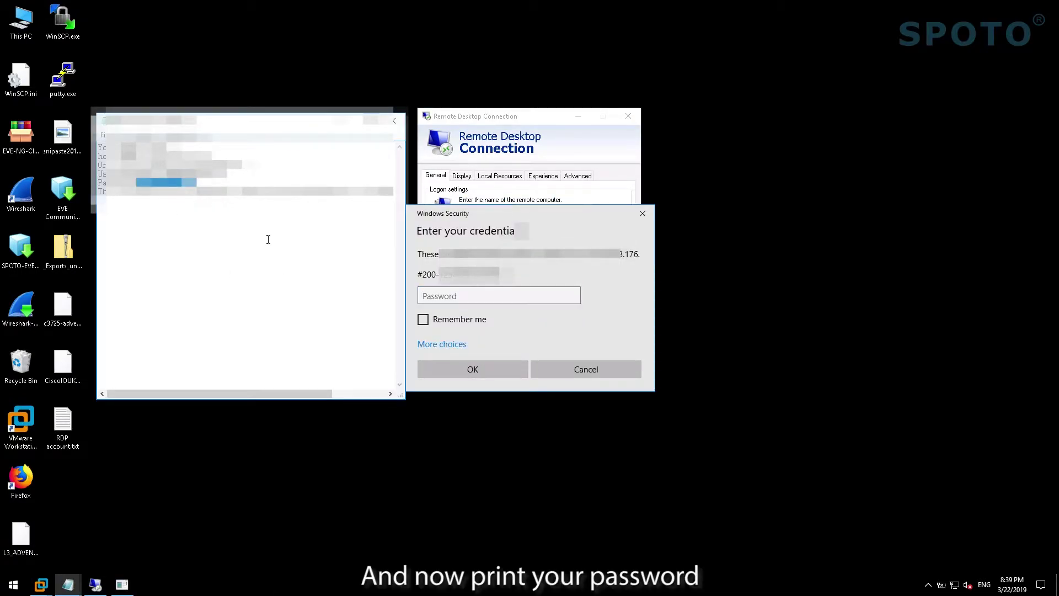
click(472, 302)
key(ctrl+v)
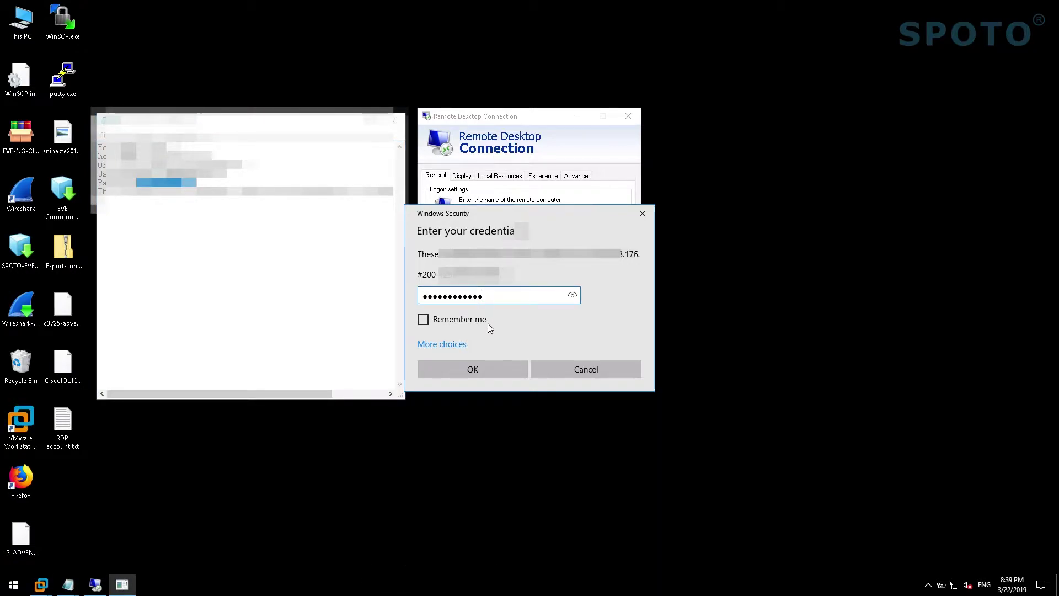
click(424, 321)
click(491, 372)
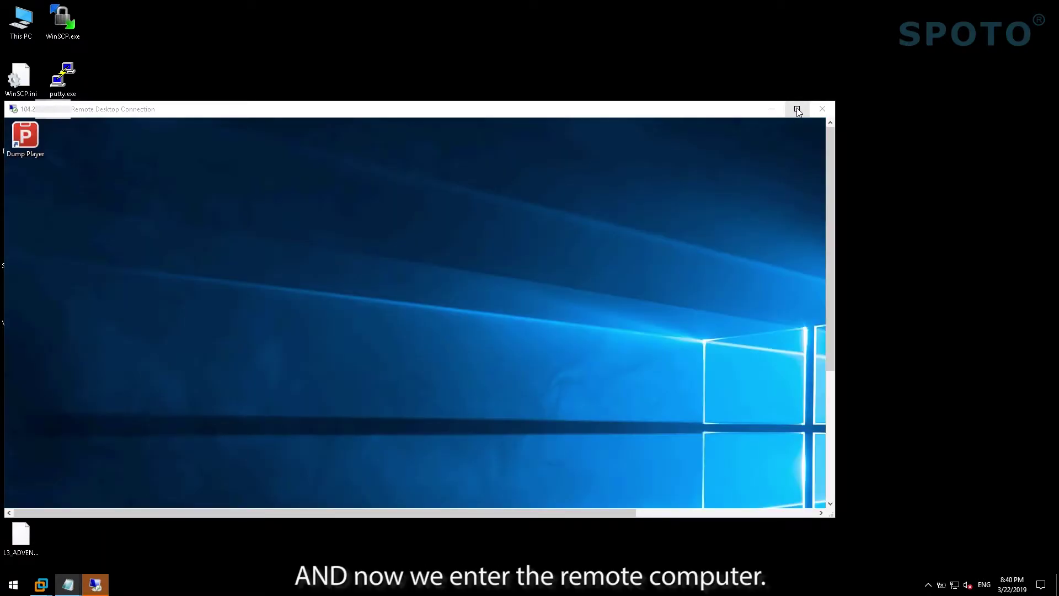
Maximize the remote desktop window and launch the Dump Player shortcut
click(798, 110)
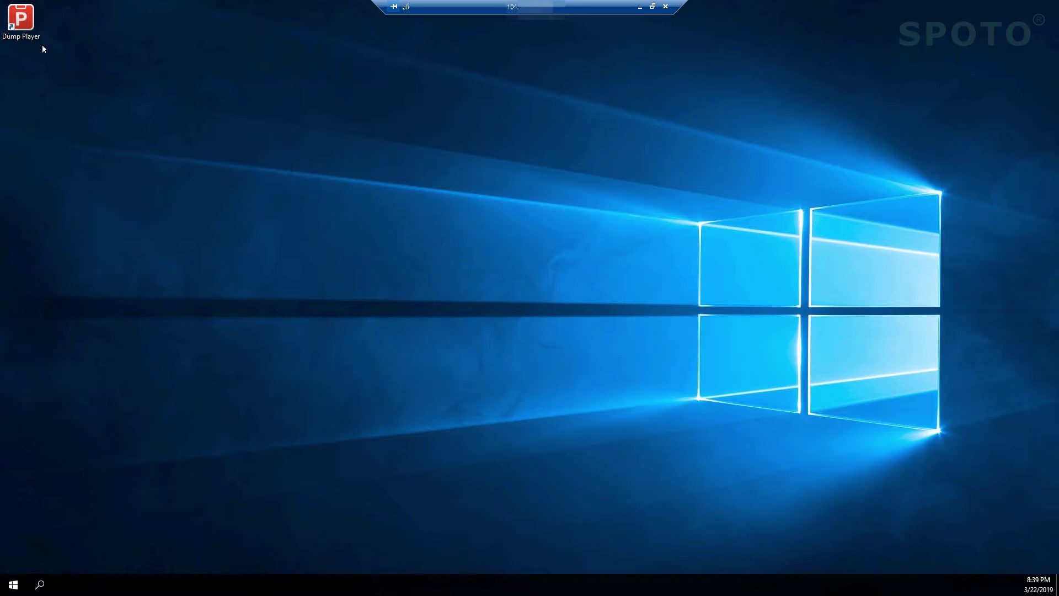
click(29, 22)
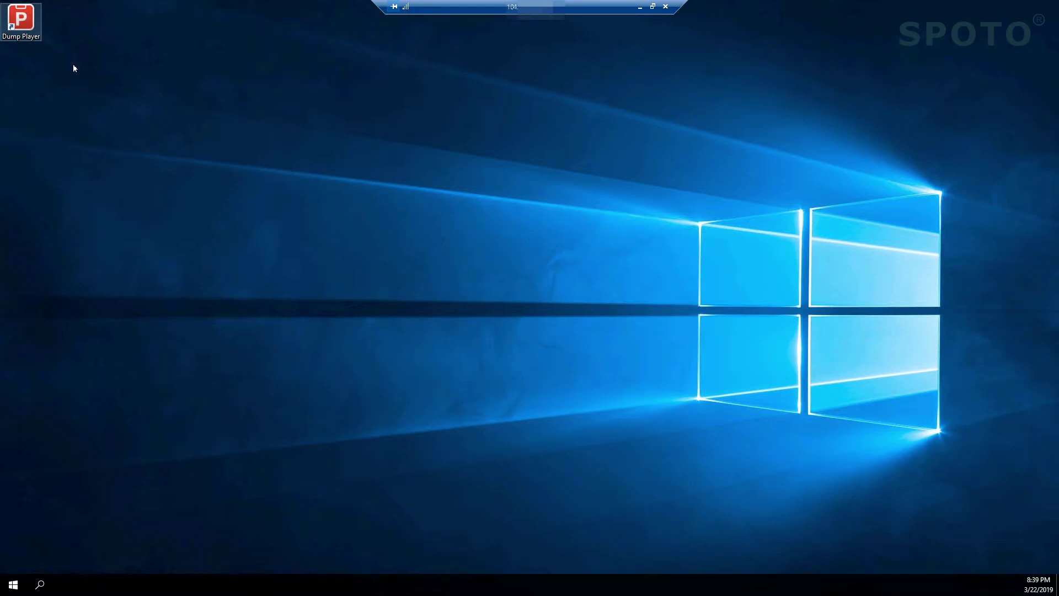
double_click(29, 24)
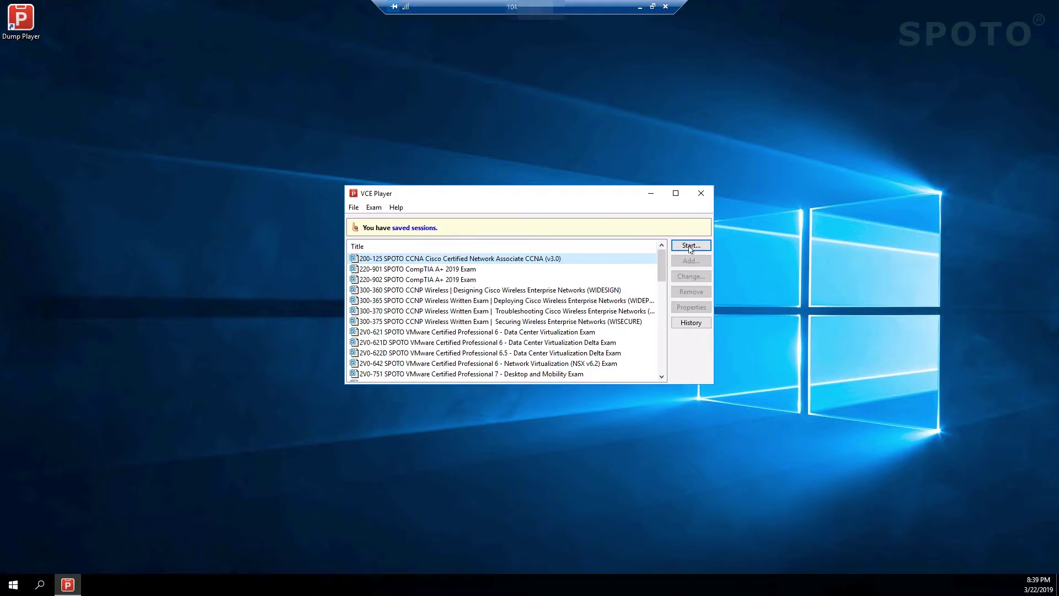
Set the 200-125 SPOTO CCNA exam's mode to Exam A, confirm, and start it
click(690, 248)
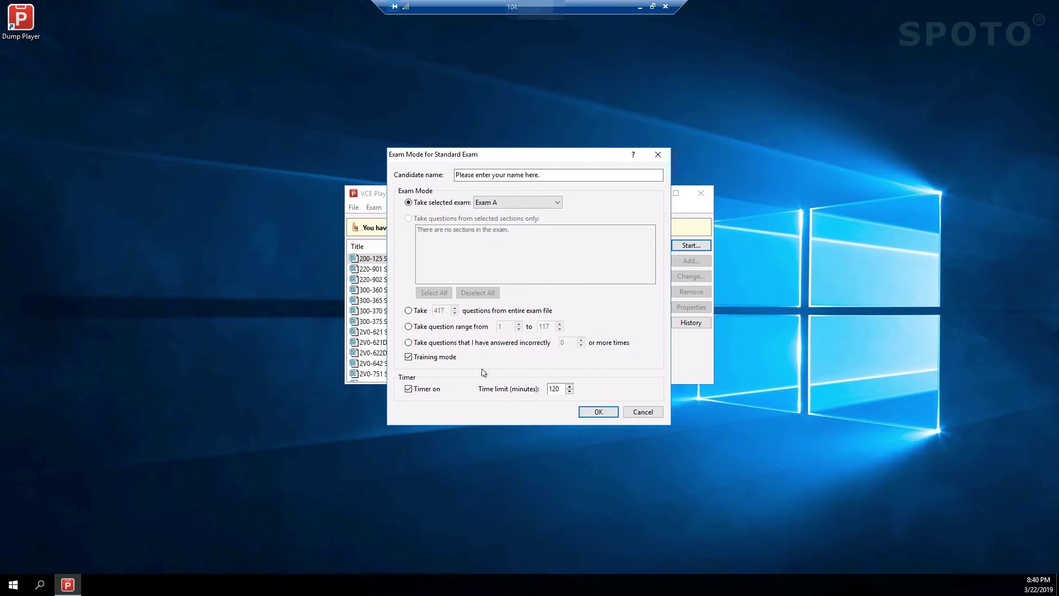
click(493, 203)
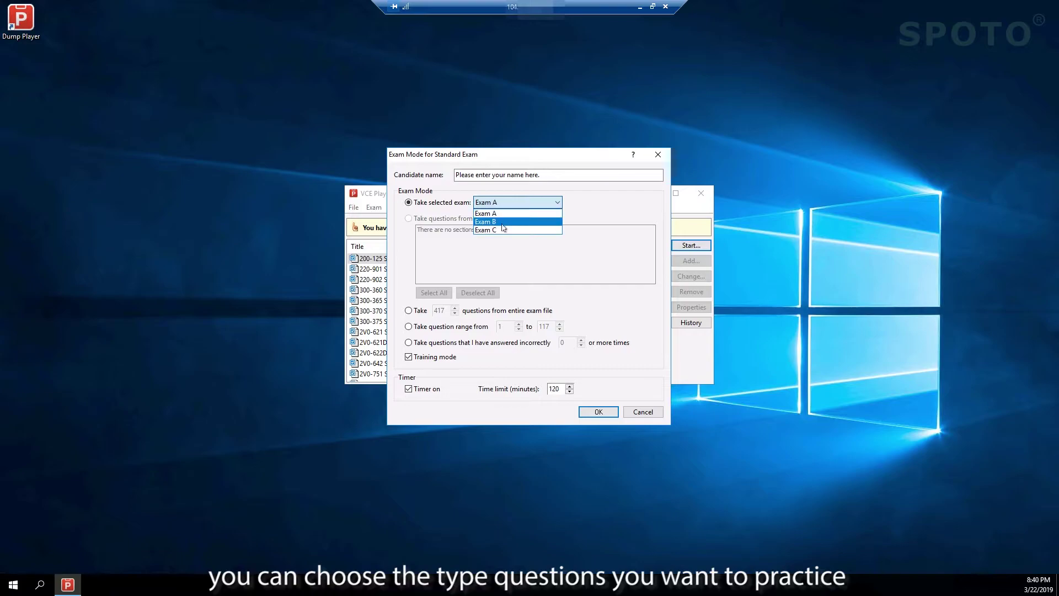
click(494, 214)
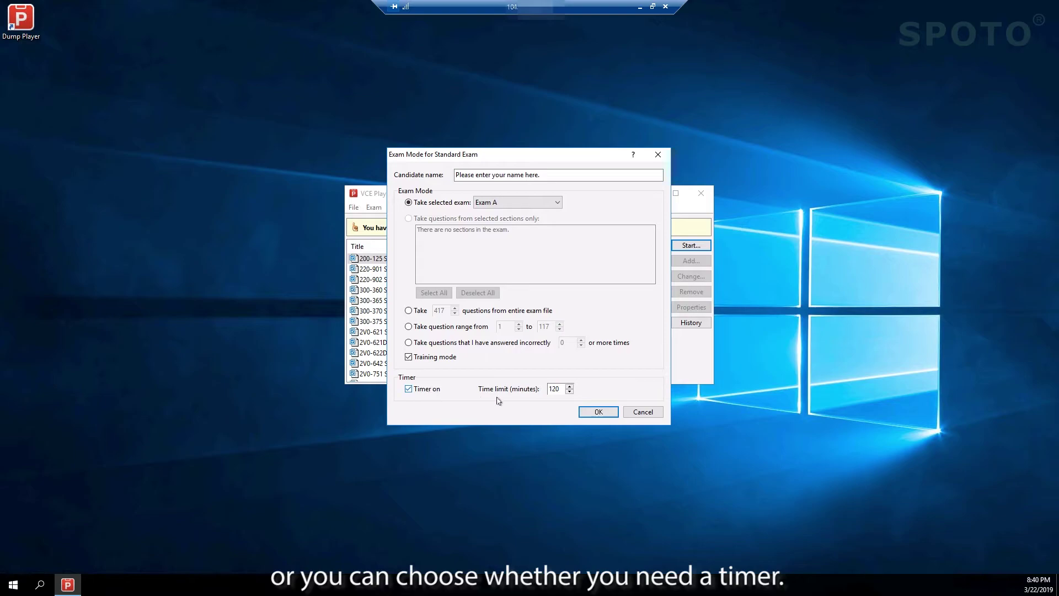
click(598, 412)
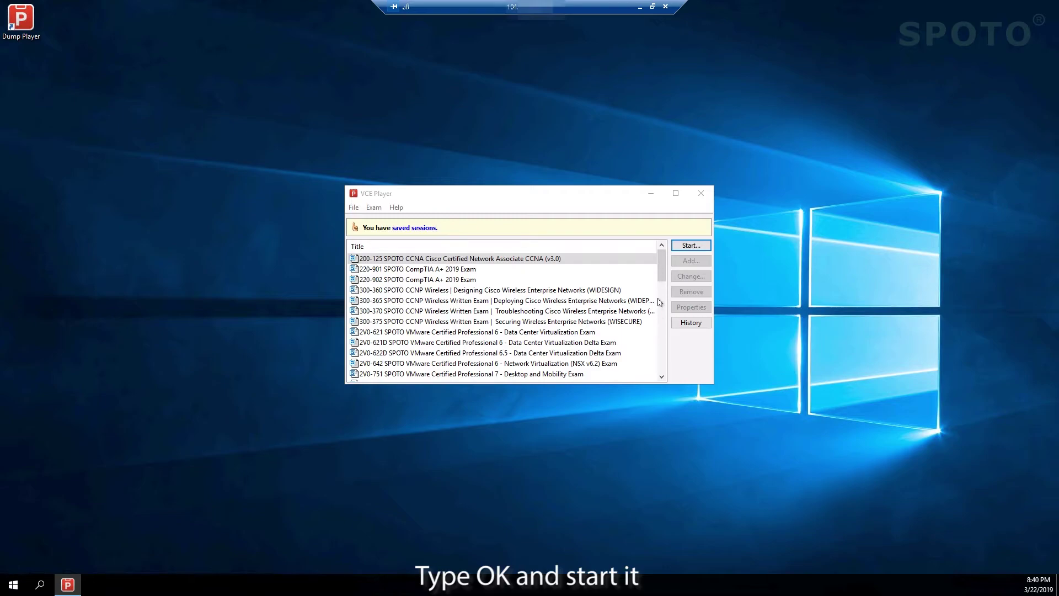
click(691, 246)
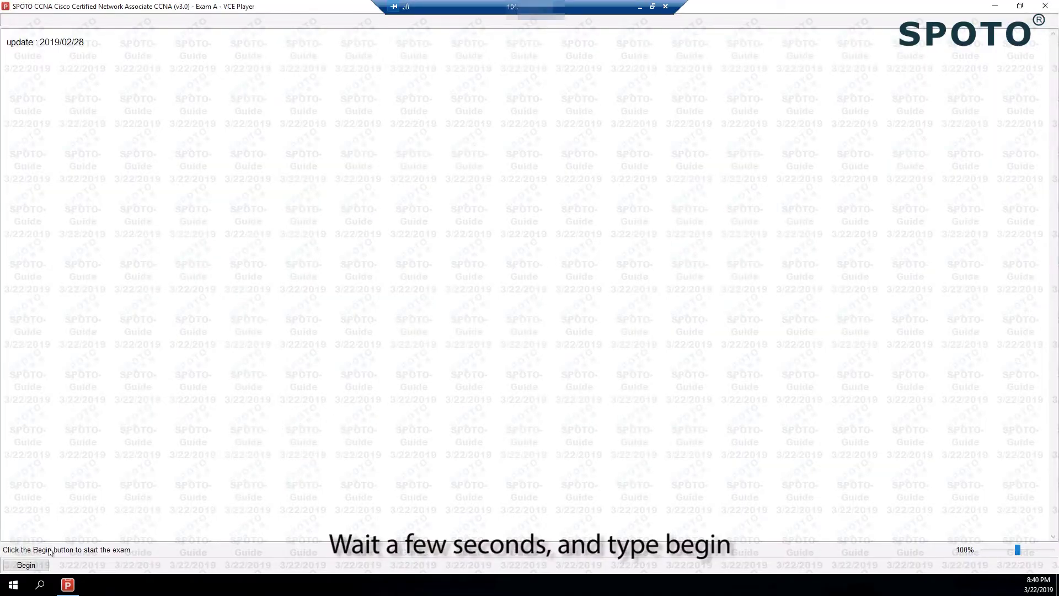
Begin the exam, answering A on question 1 and router ID (D) on question 2
click(27, 565)
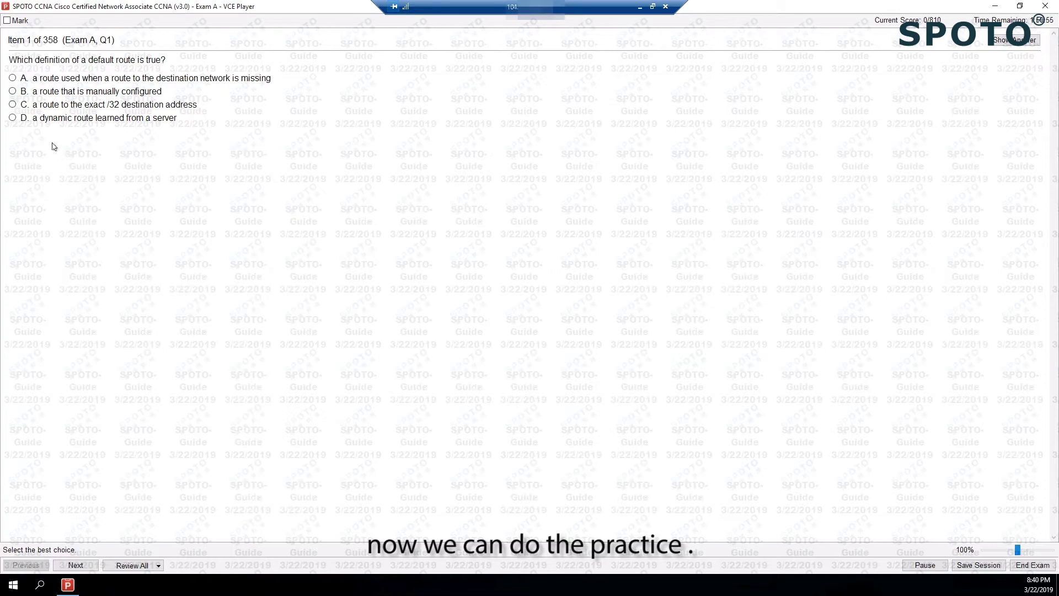
click(12, 79)
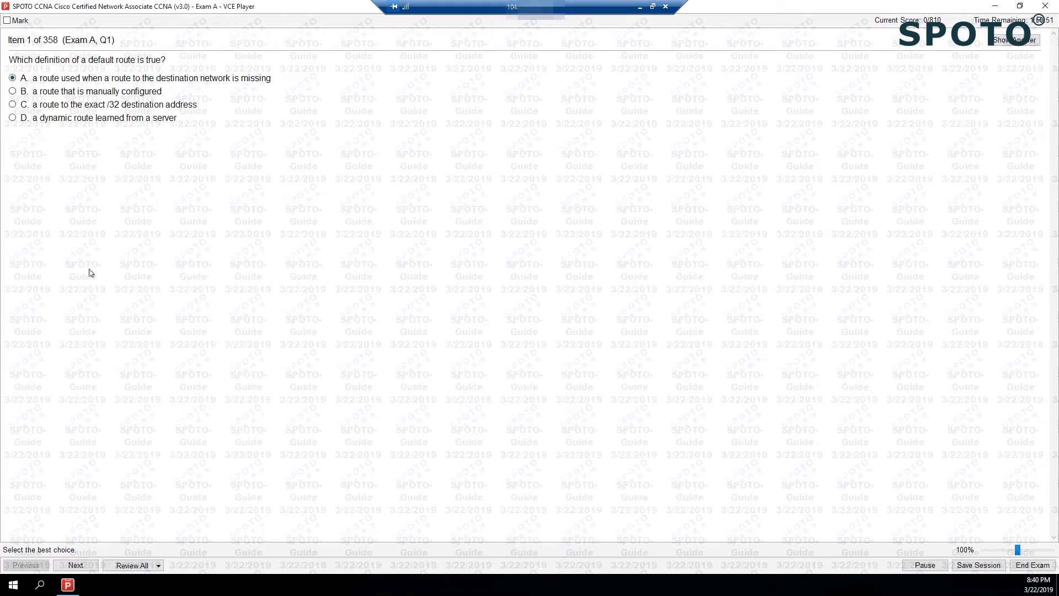
click(79, 560)
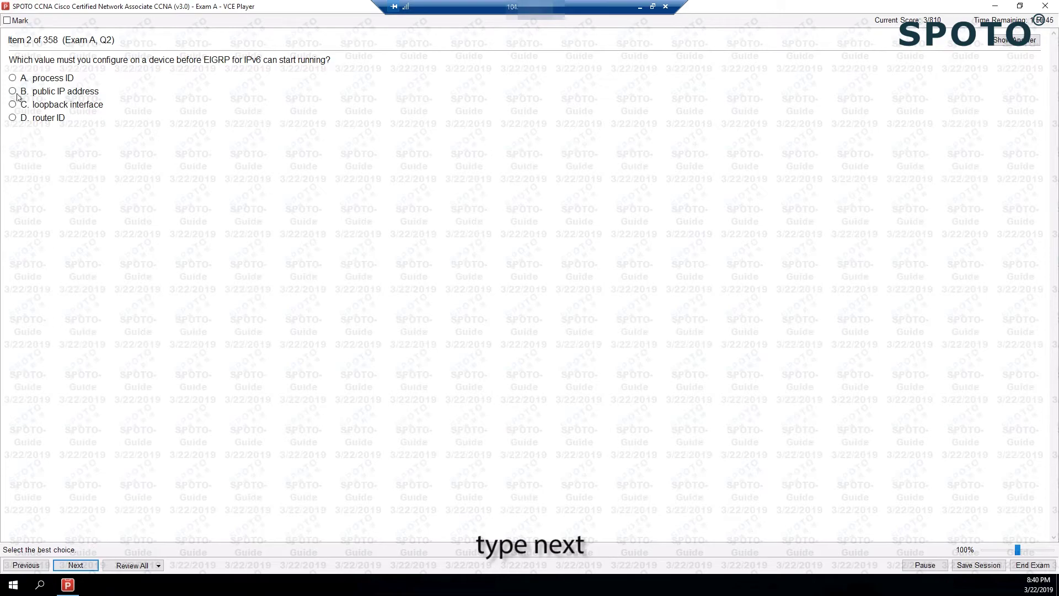
click(14, 118)
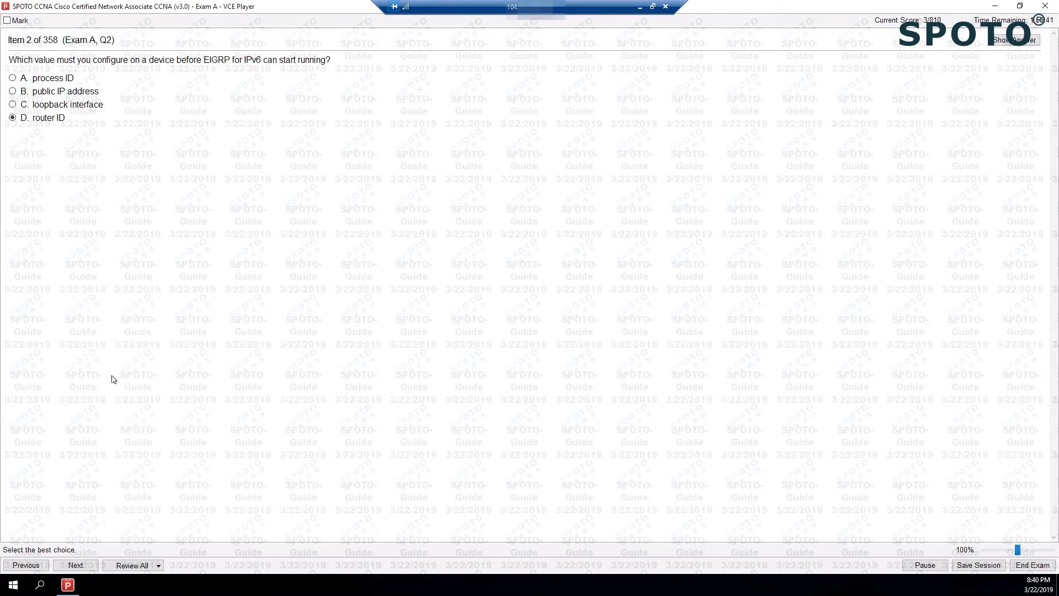
click(74, 566)
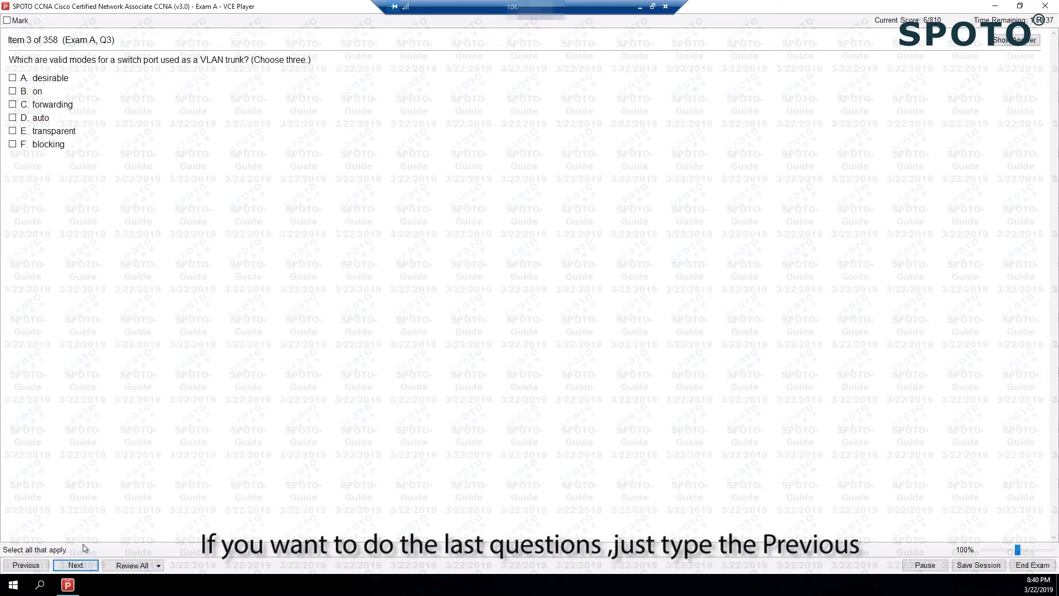
Step back through questions 2 and 1, then switch to Review Incomplete
click(33, 567)
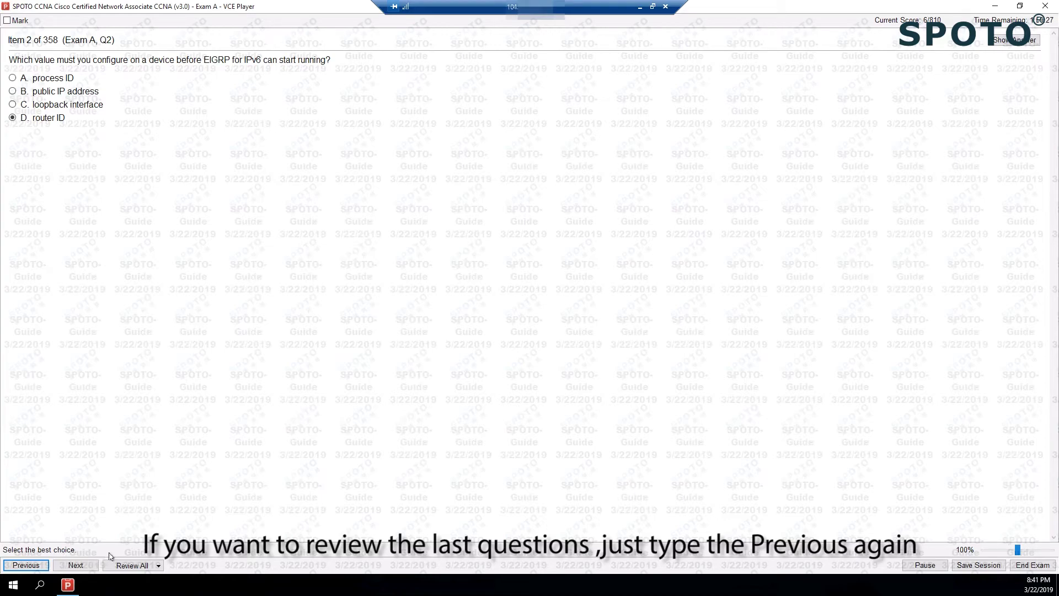
click(49, 563)
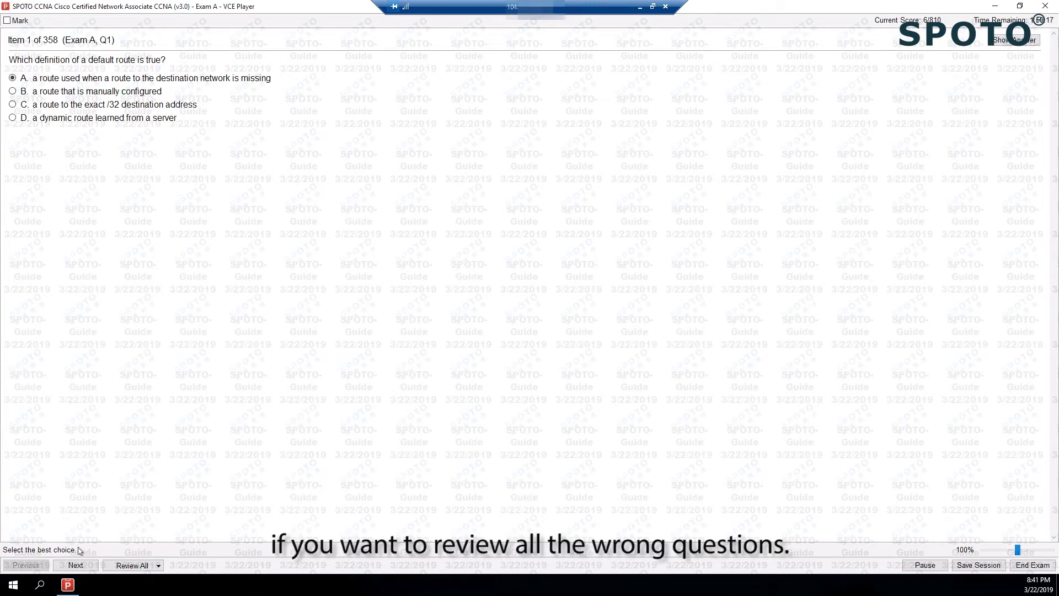
click(137, 566)
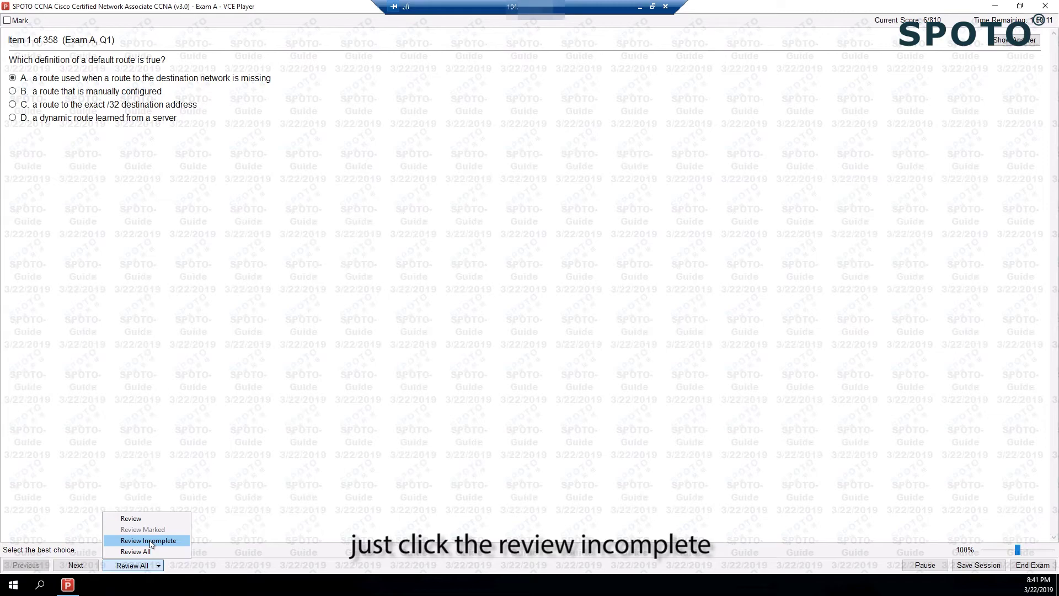
click(152, 543)
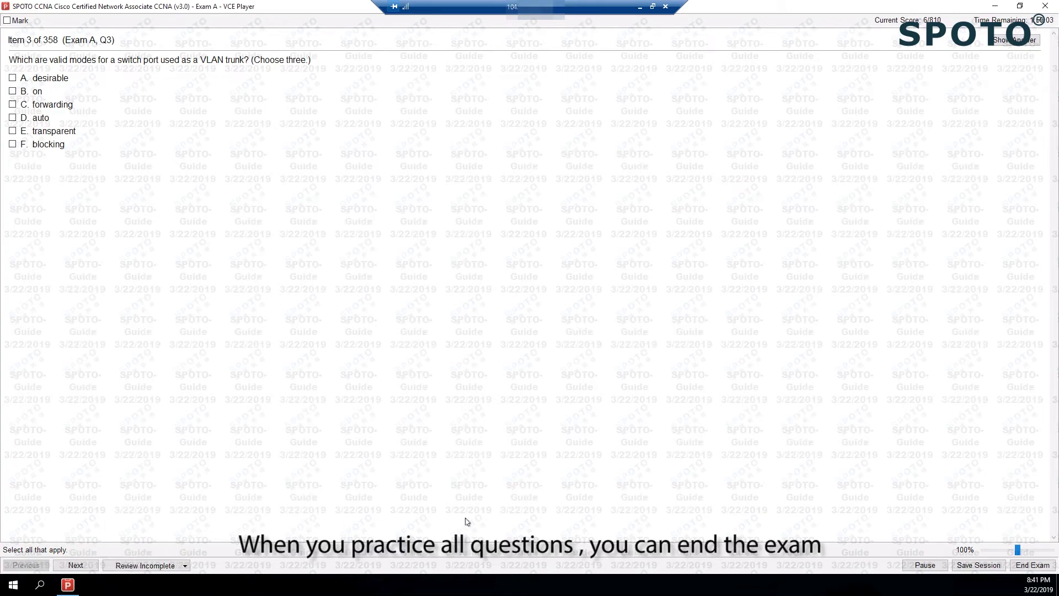
End the exam, confirm with Yes, and open the Retake options on the score report
click(1024, 567)
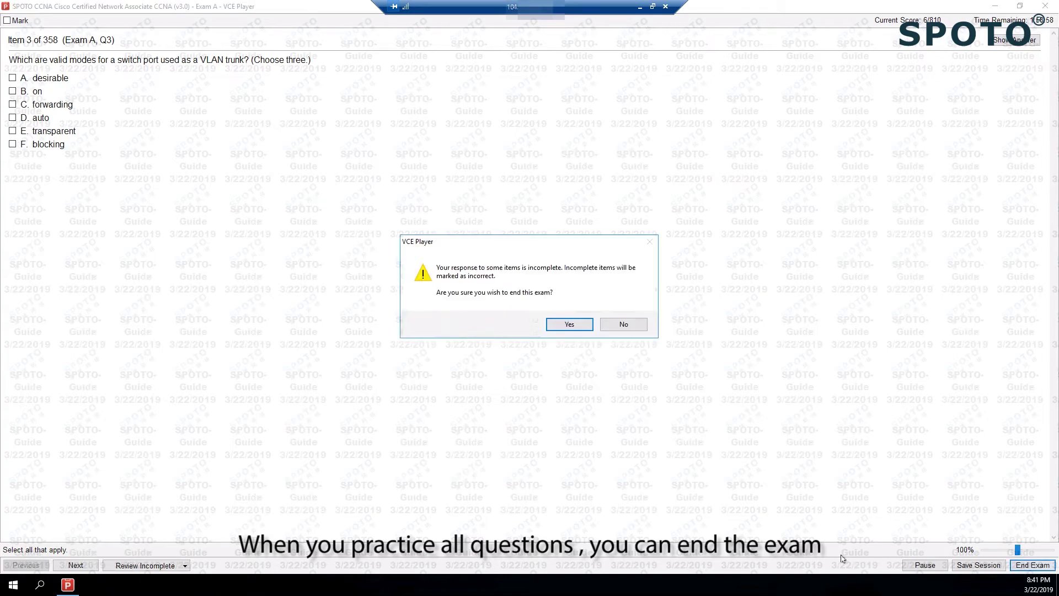
click(564, 328)
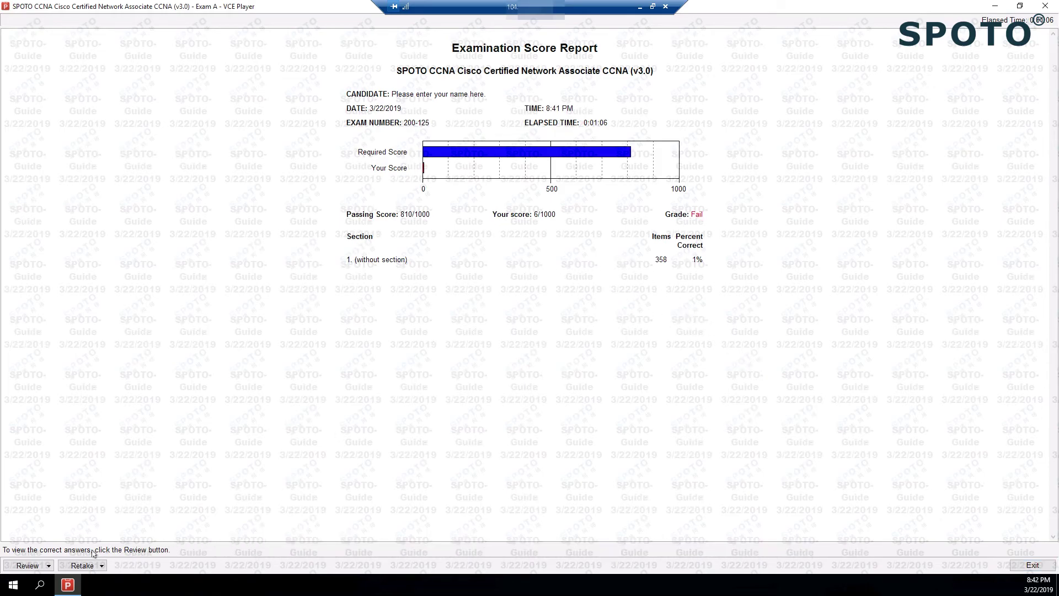
click(91, 568)
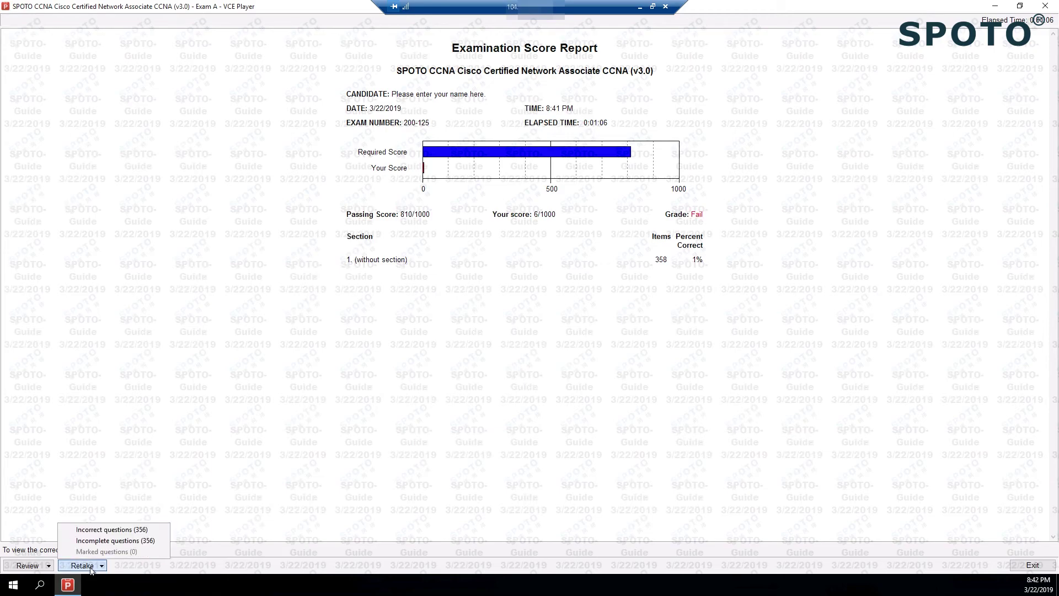
Retake only the Incorrect questions (356) as a new custom exam
click(112, 532)
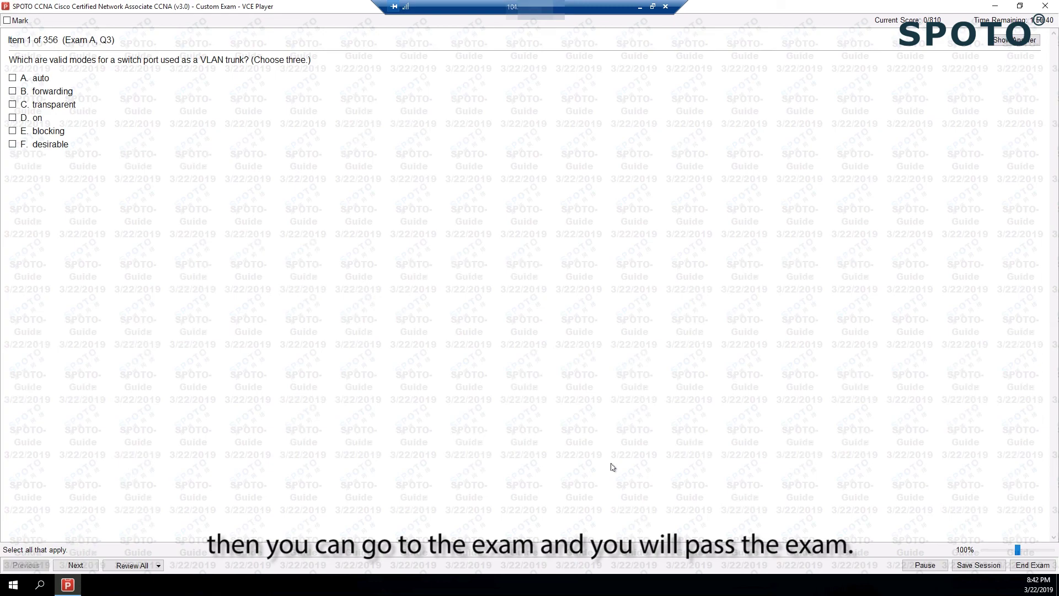
click(1030, 566)
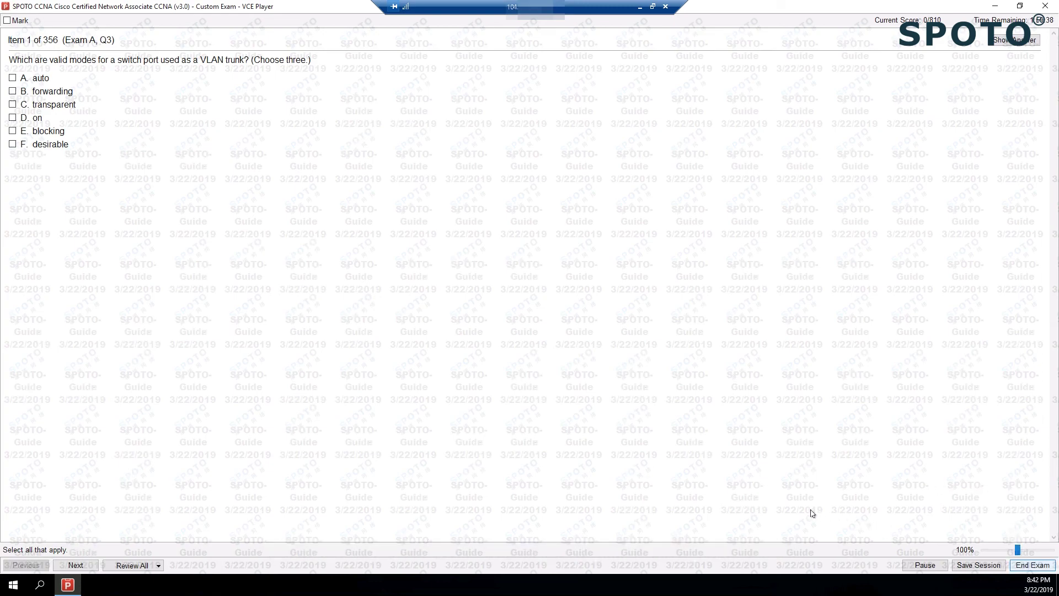